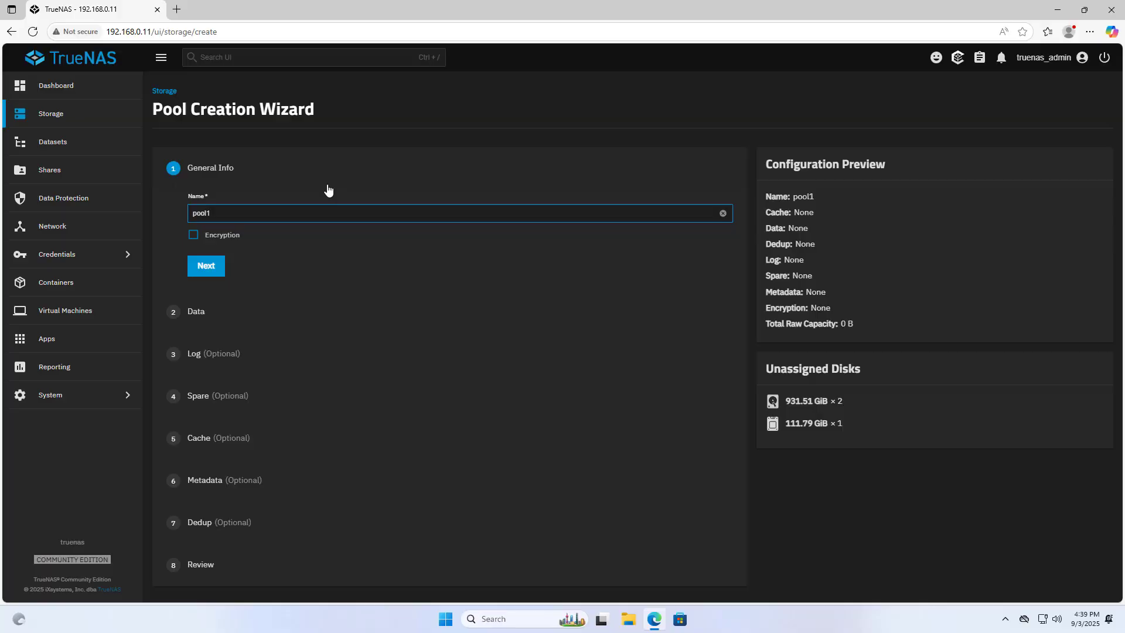
Choose a Mirror layout of the two 931.51 GiB HDDs for the data VDEV and keep the selection
left_click(207, 313)
left_click(258, 281)
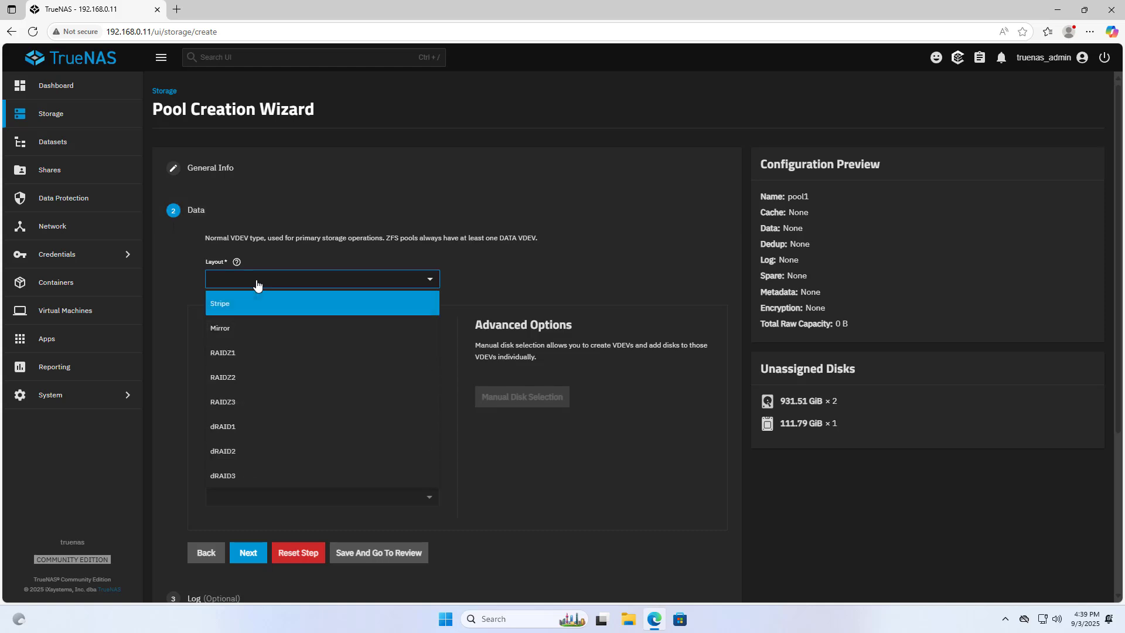
left_click(246, 328)
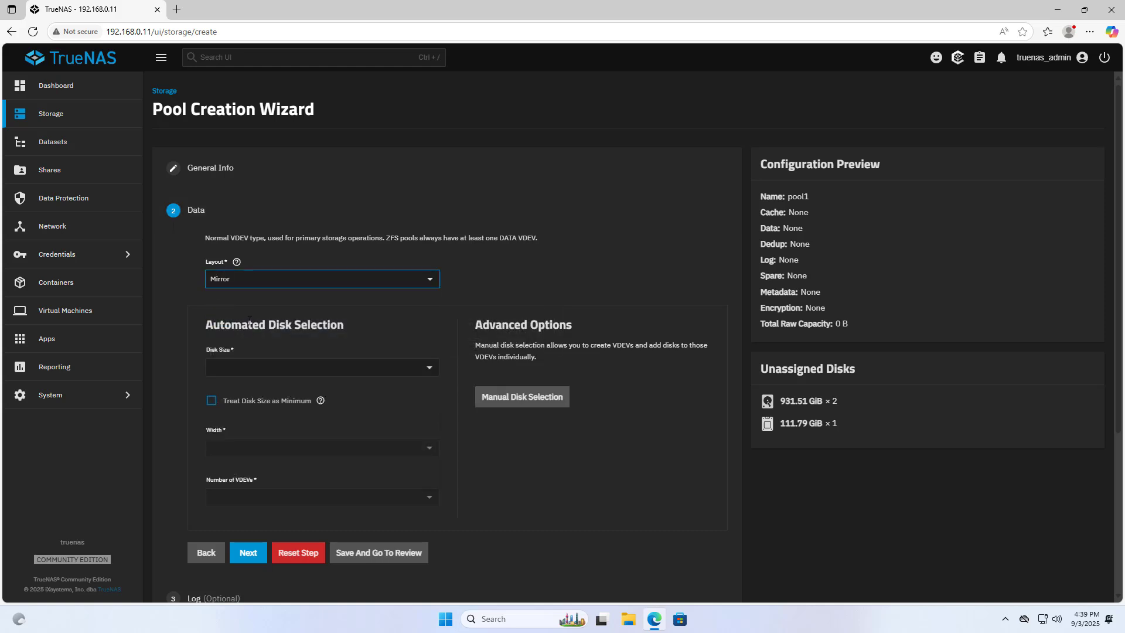
left_click(287, 370)
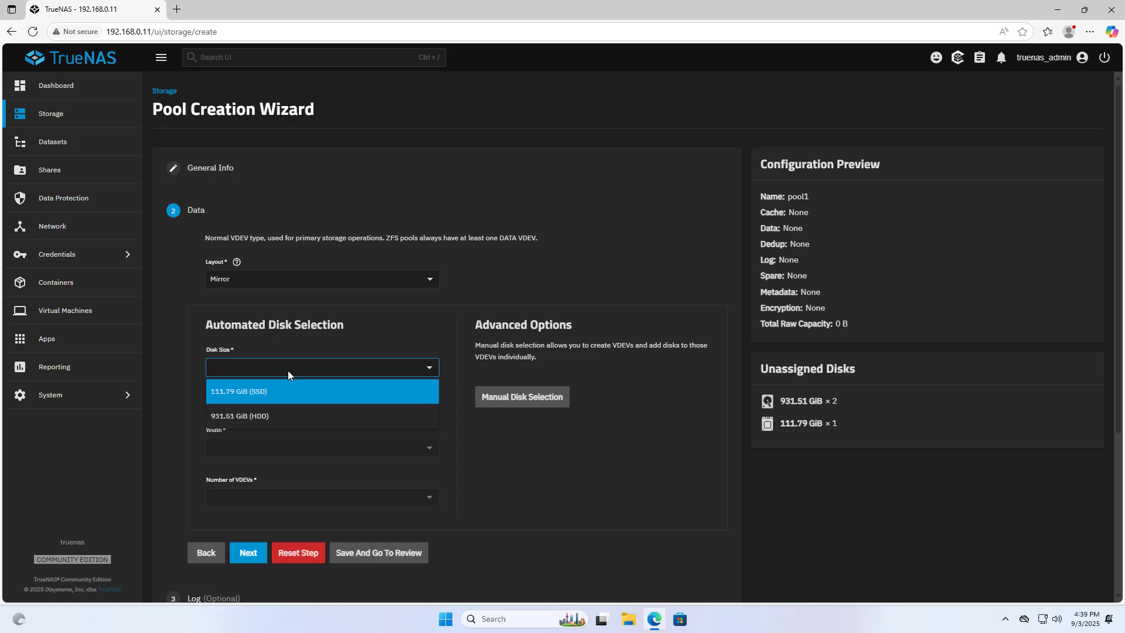
left_click(274, 415)
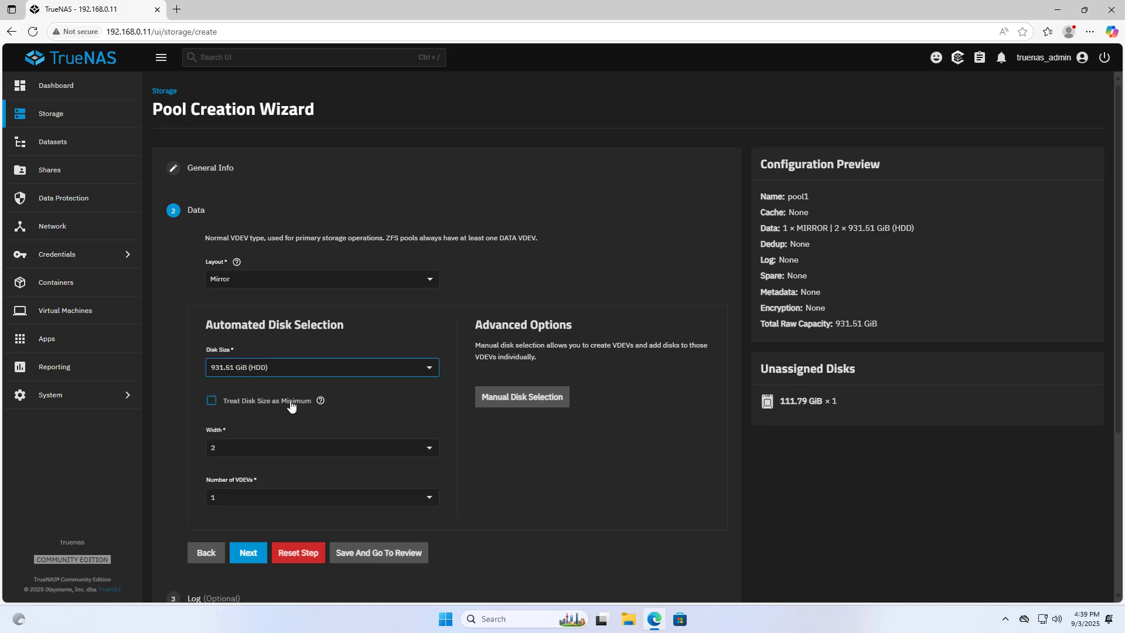
left_click(522, 397)
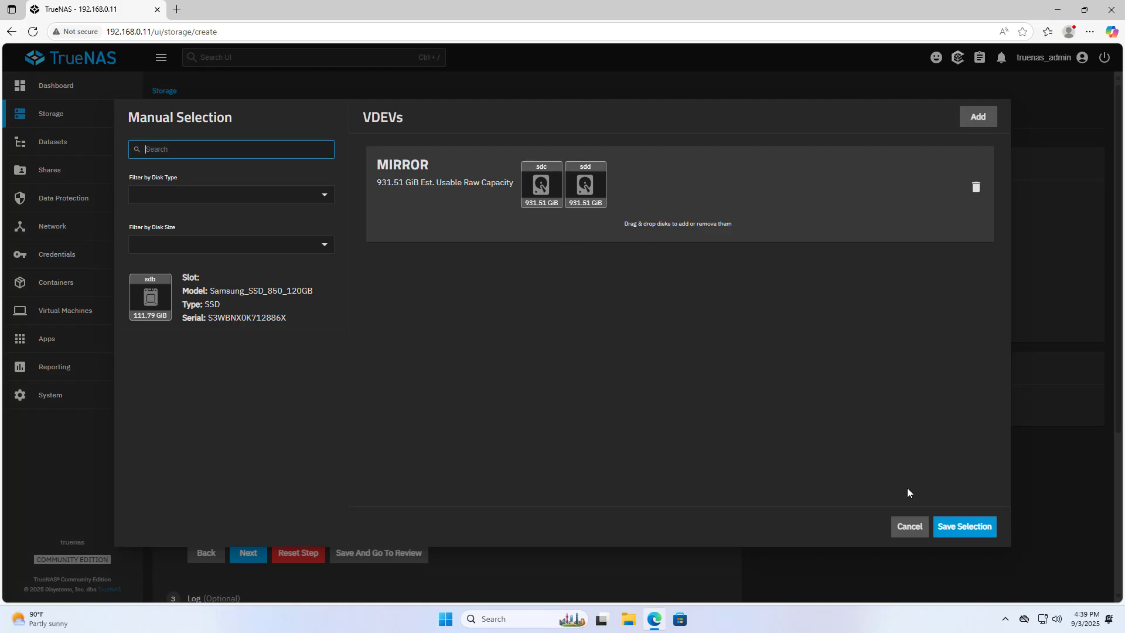
left_click(963, 525)
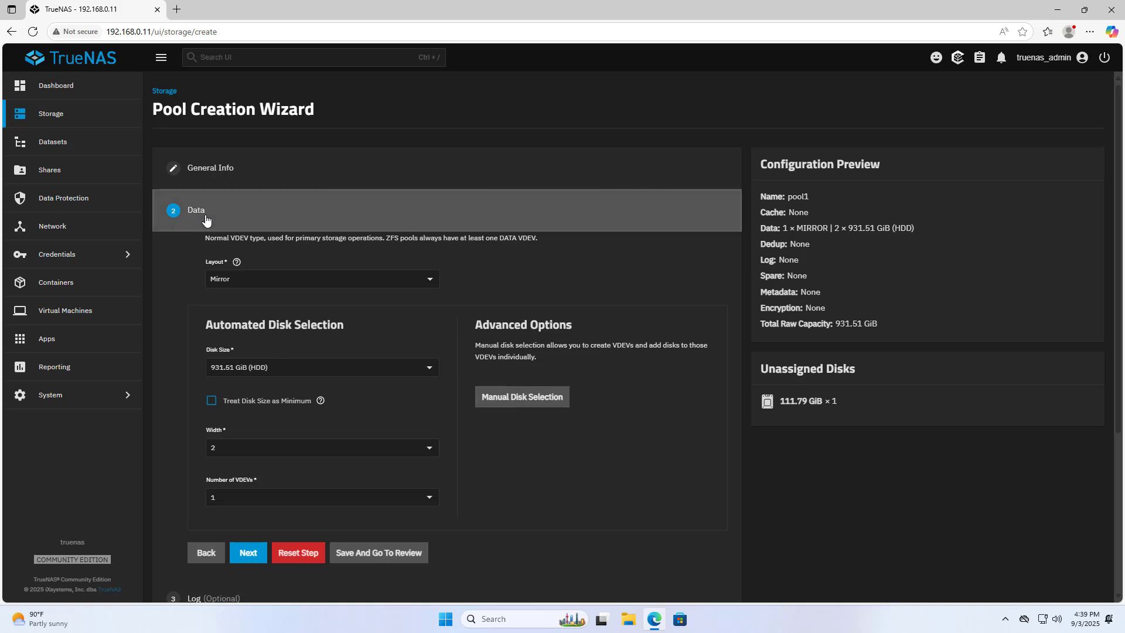
scroll(628, 399, "down", 3)
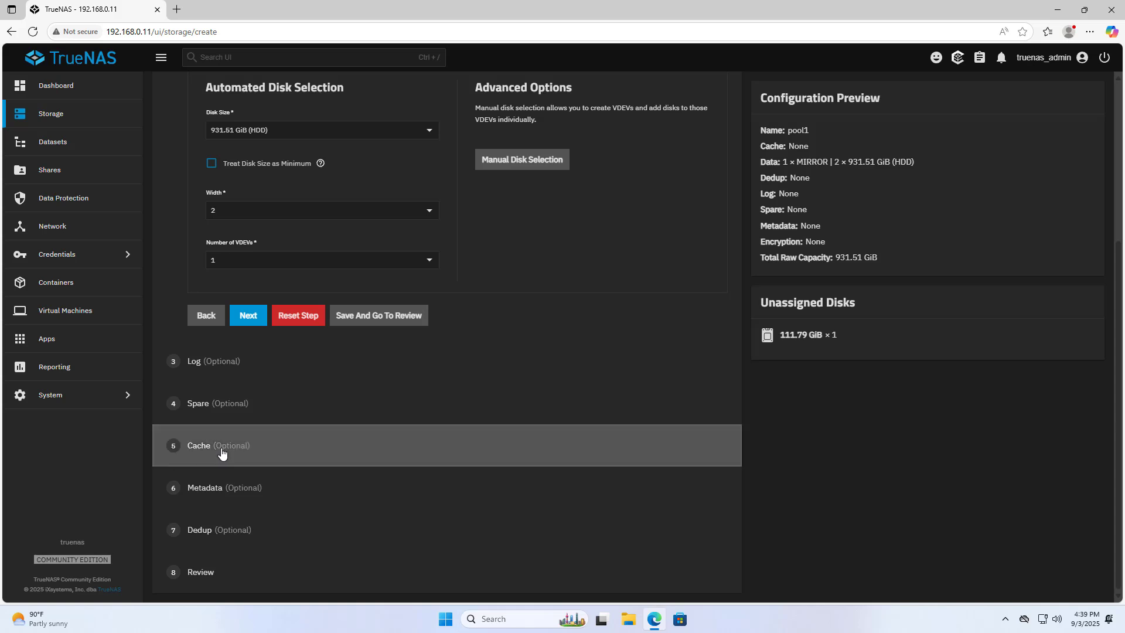
Pick the 111.79 GiB SSD as the cache disk in the optional Cache step
left_click(222, 444)
left_click(247, 308)
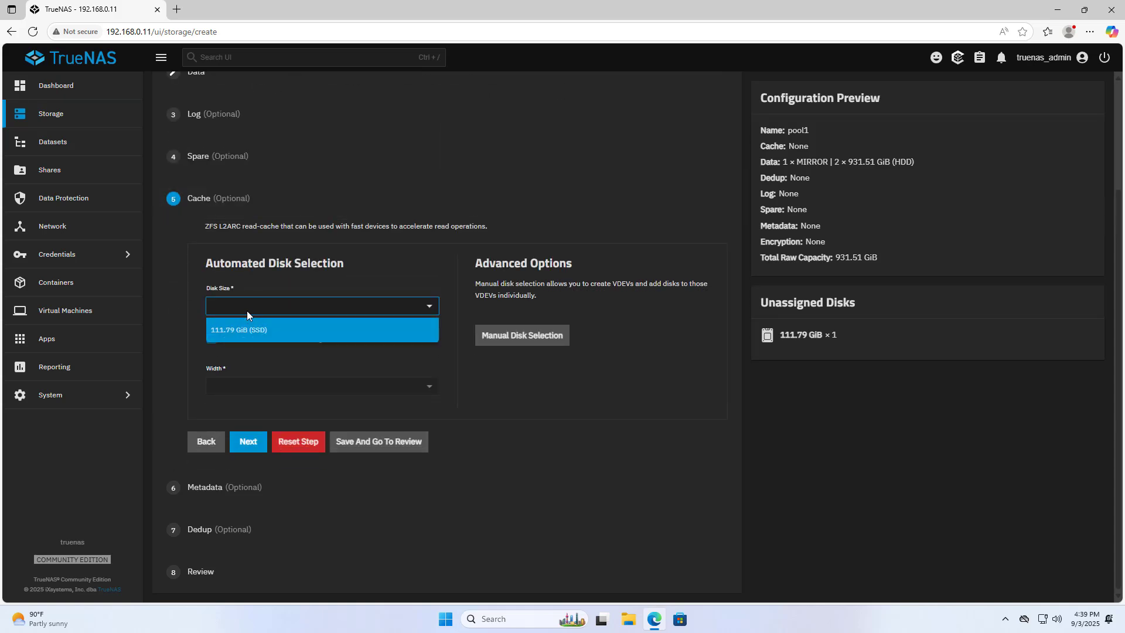
left_click(247, 332)
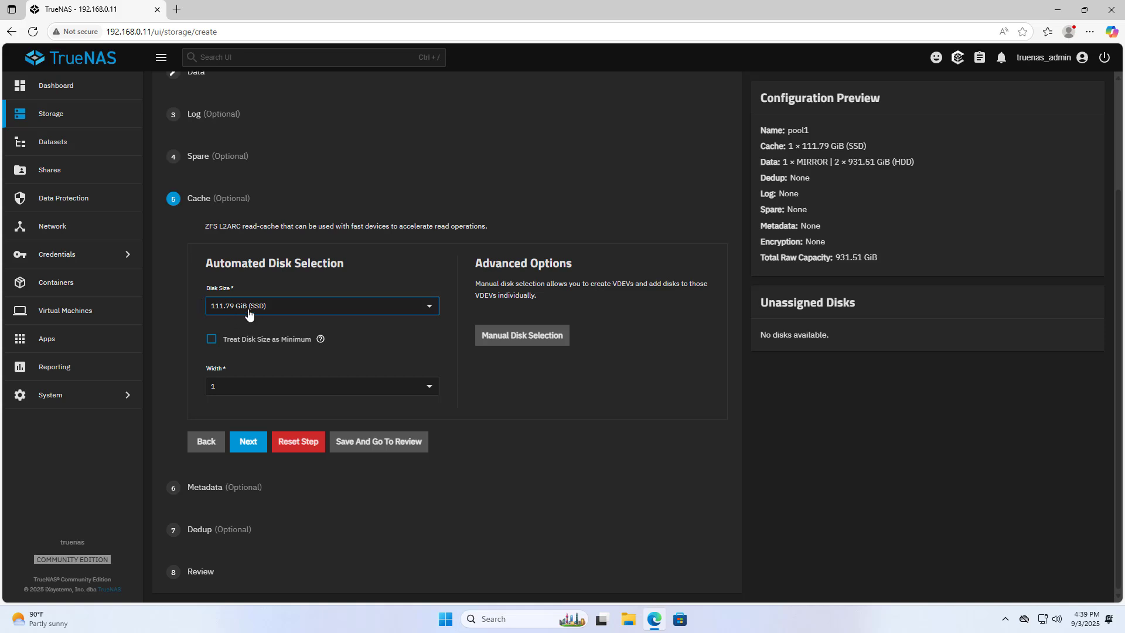
Review the pool summary, confirm disk erasure and create pool1
left_click(380, 444)
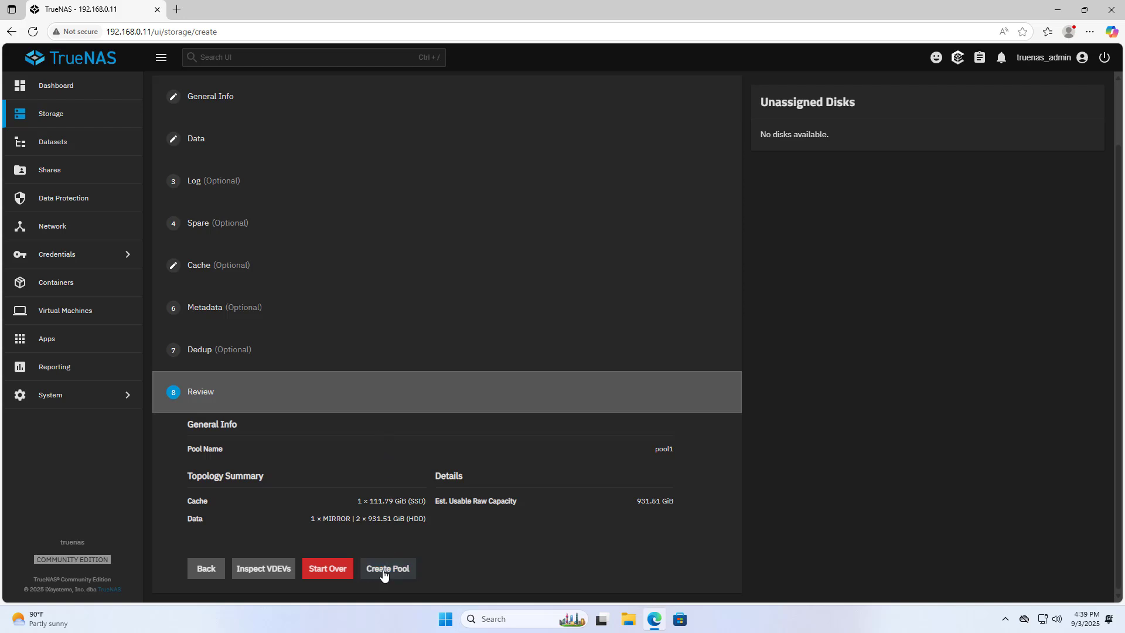
double_click(194, 502)
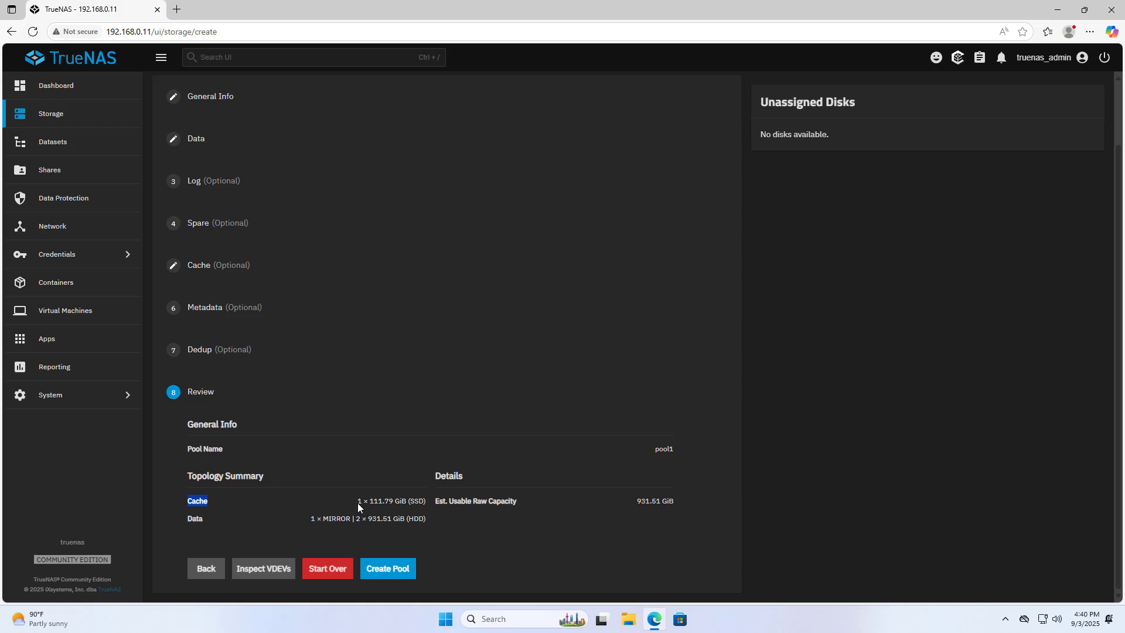
left_click_drag(357, 503, 429, 501)
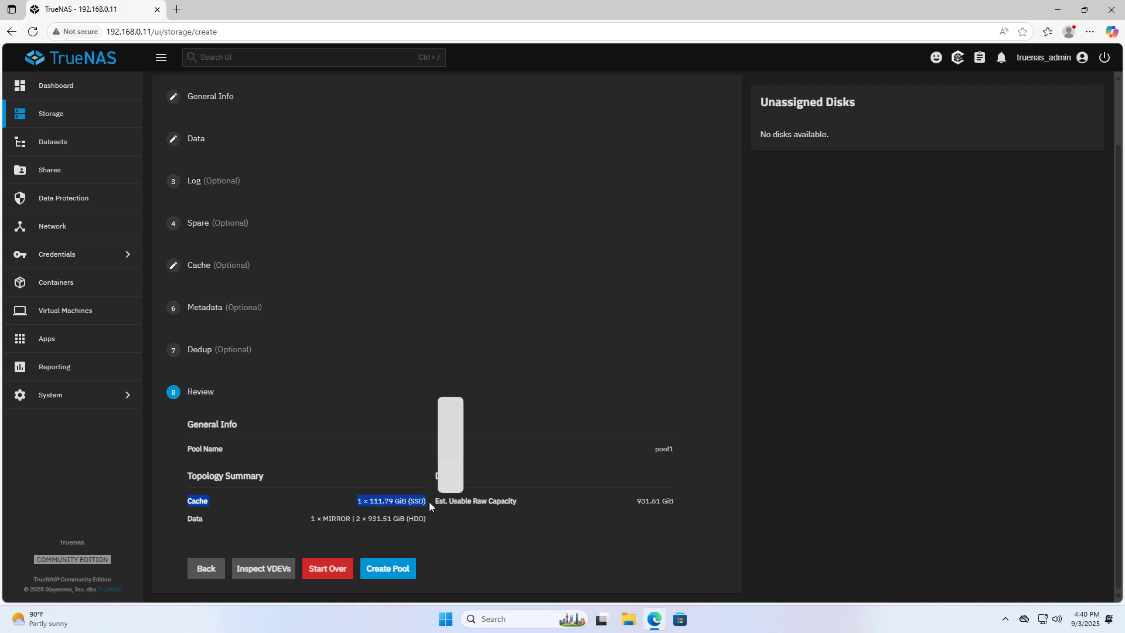
left_click(396, 570)
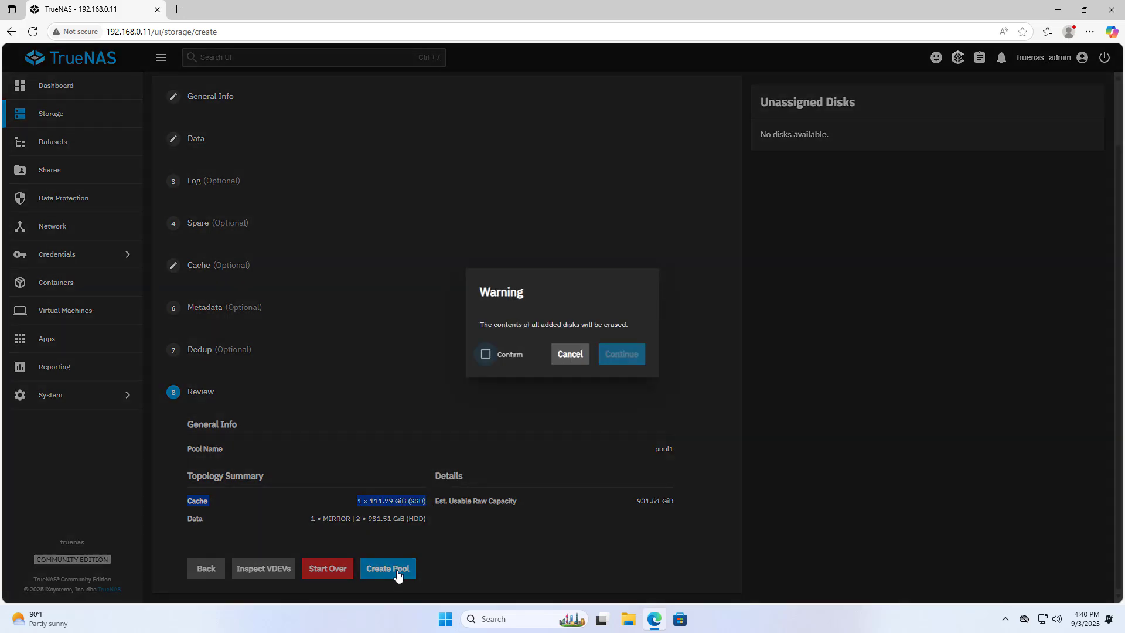
left_click(485, 354)
left_click(622, 354)
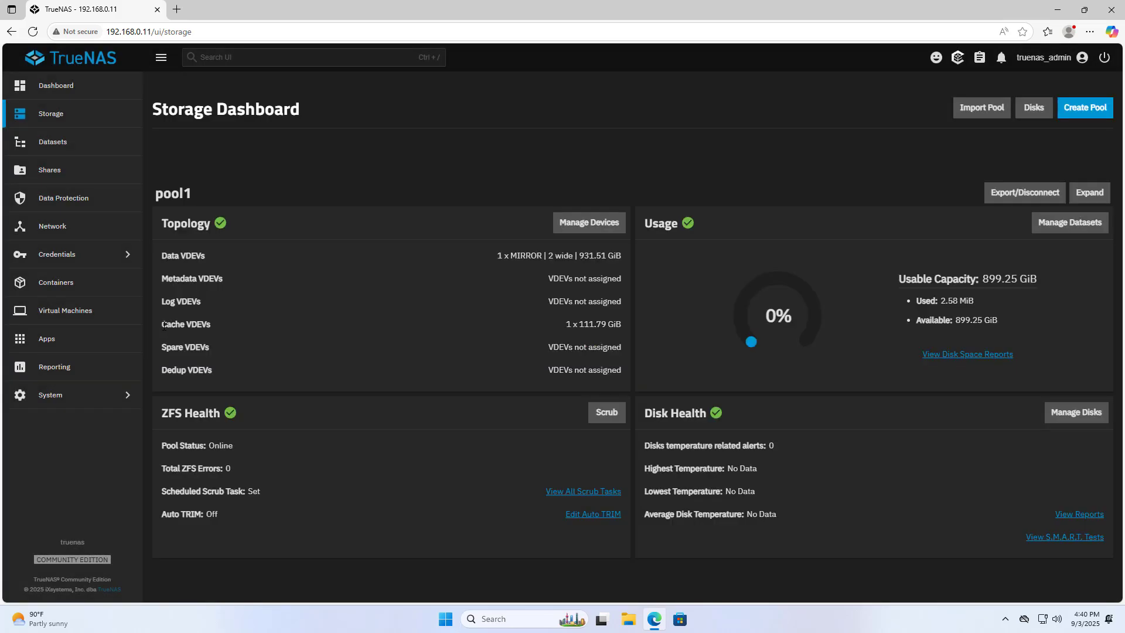
Inspect pool1's Cache and Data VDEV entries on the Storage Dashboard
left_click_drag(162, 325, 341, 326)
left_click_drag(576, 324, 624, 324)
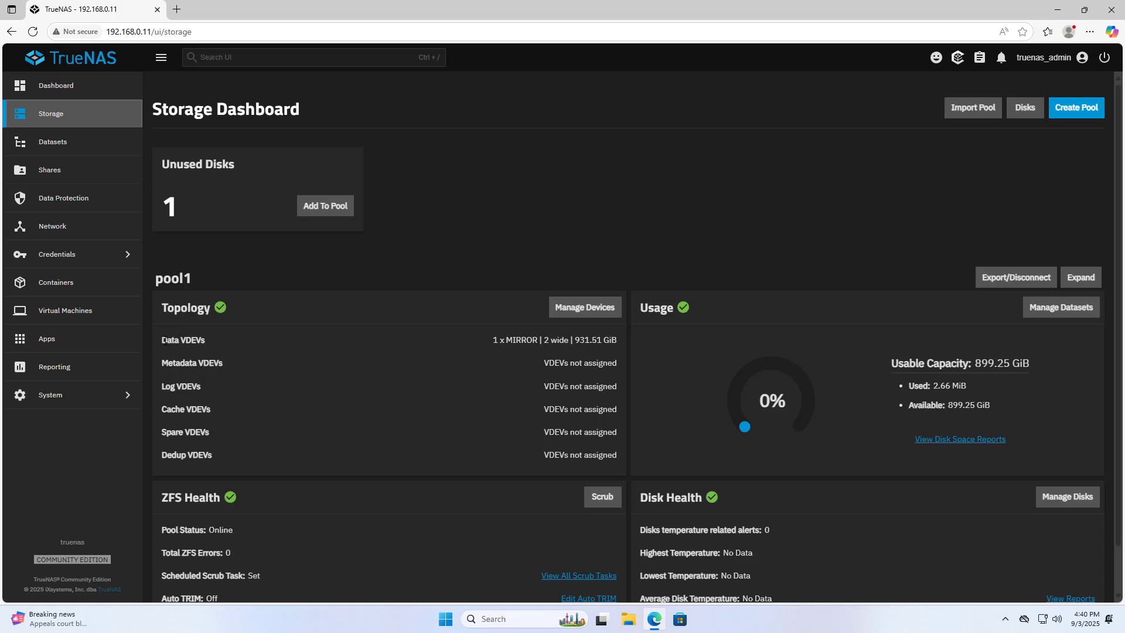
left_click_drag(161, 339, 603, 340)
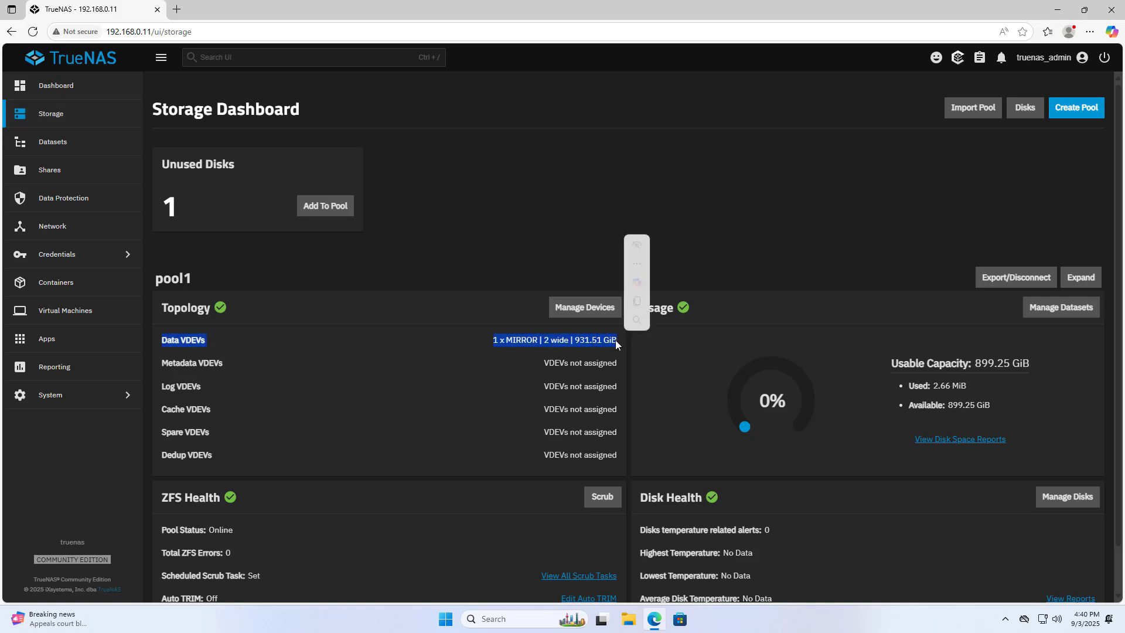
left_click(477, 413)
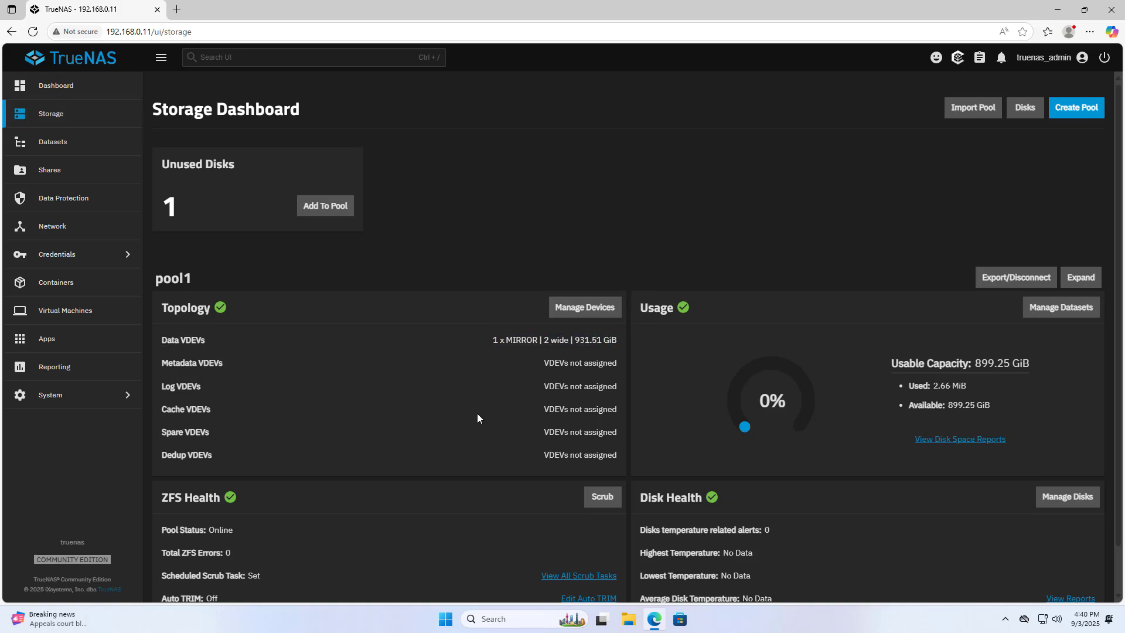
From Manage Devices, add a cache VDEV using the 111.79 GiB SSD and go to review
left_click(584, 307)
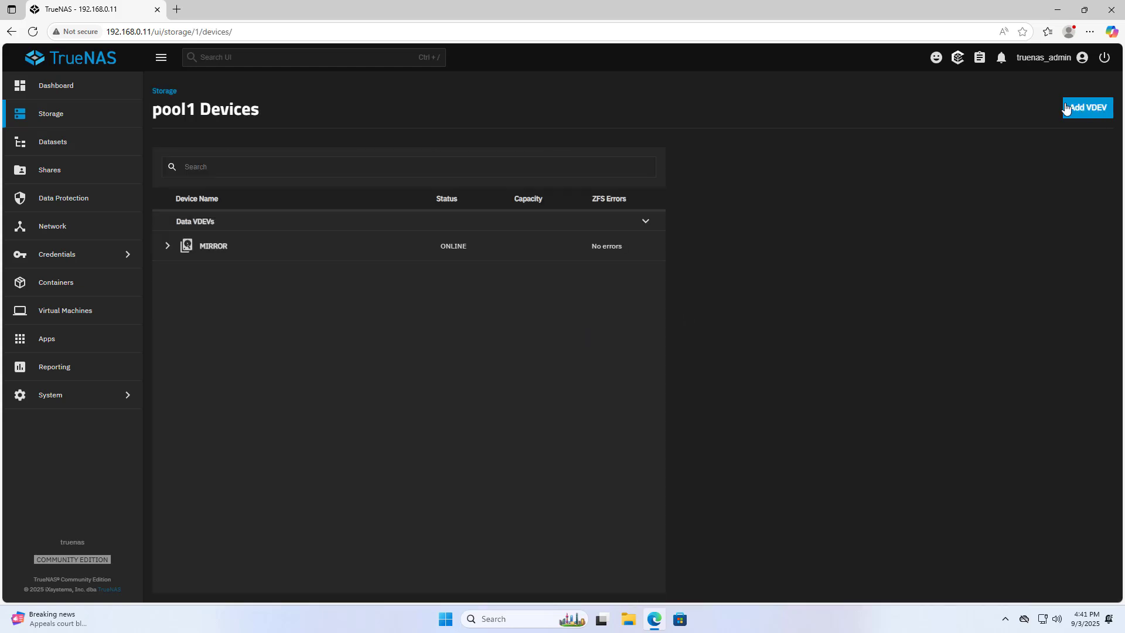
left_click(1088, 107)
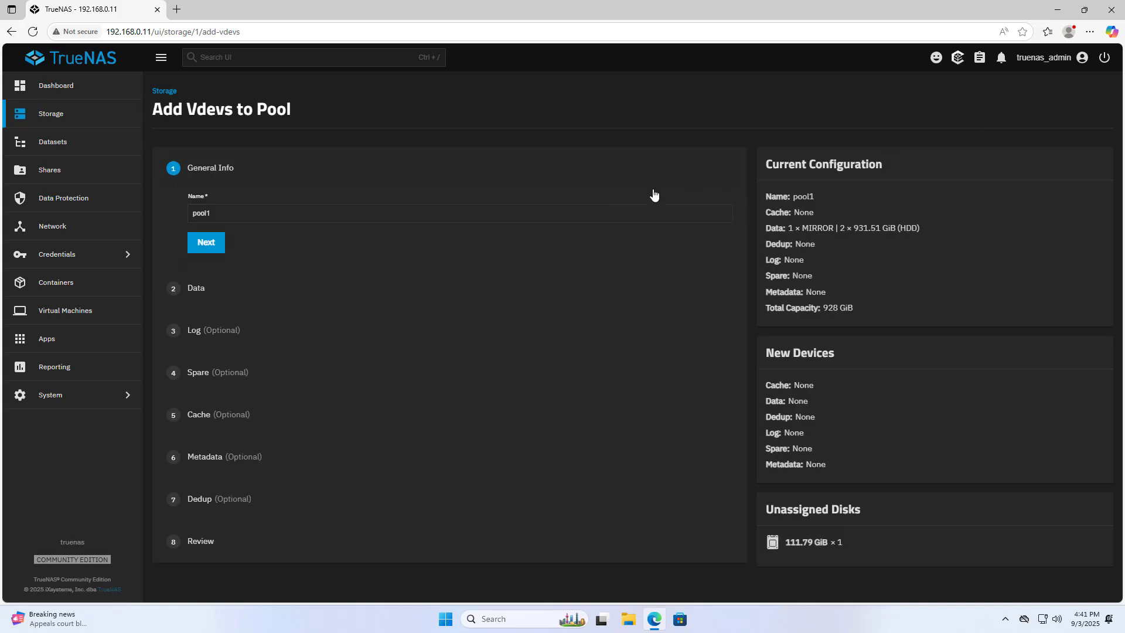
left_click(221, 420)
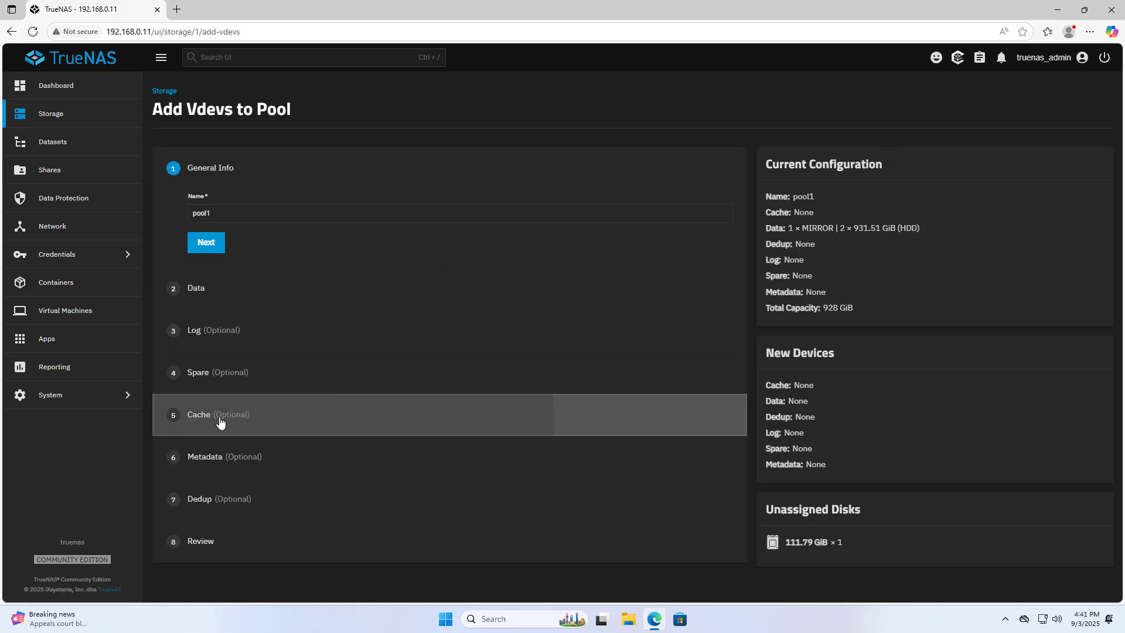
left_click(285, 446)
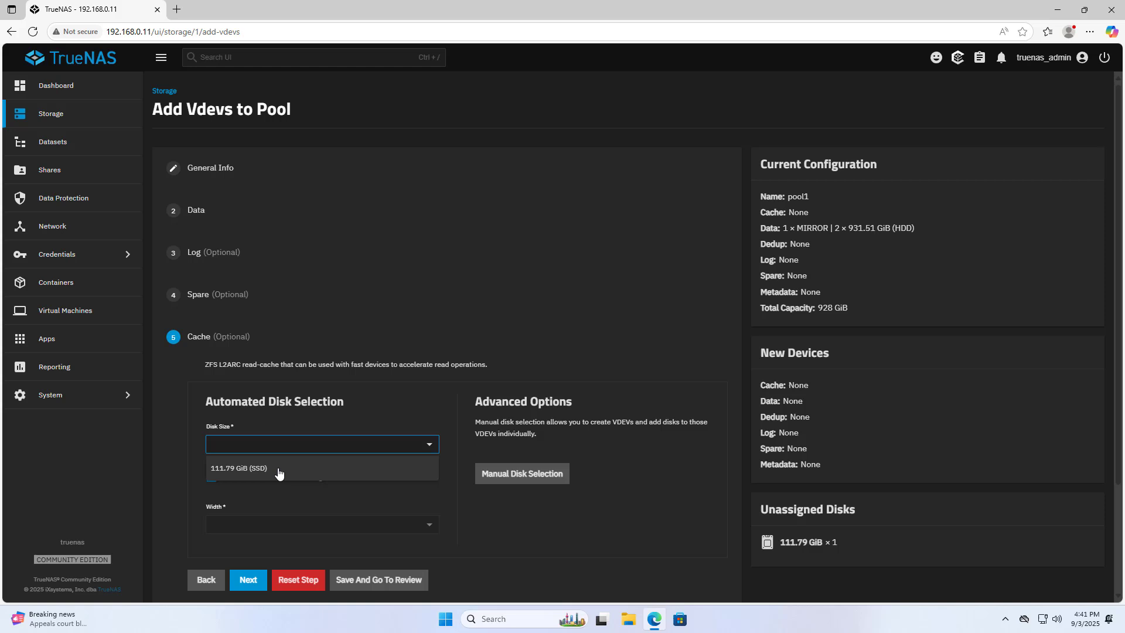
left_click(249, 468)
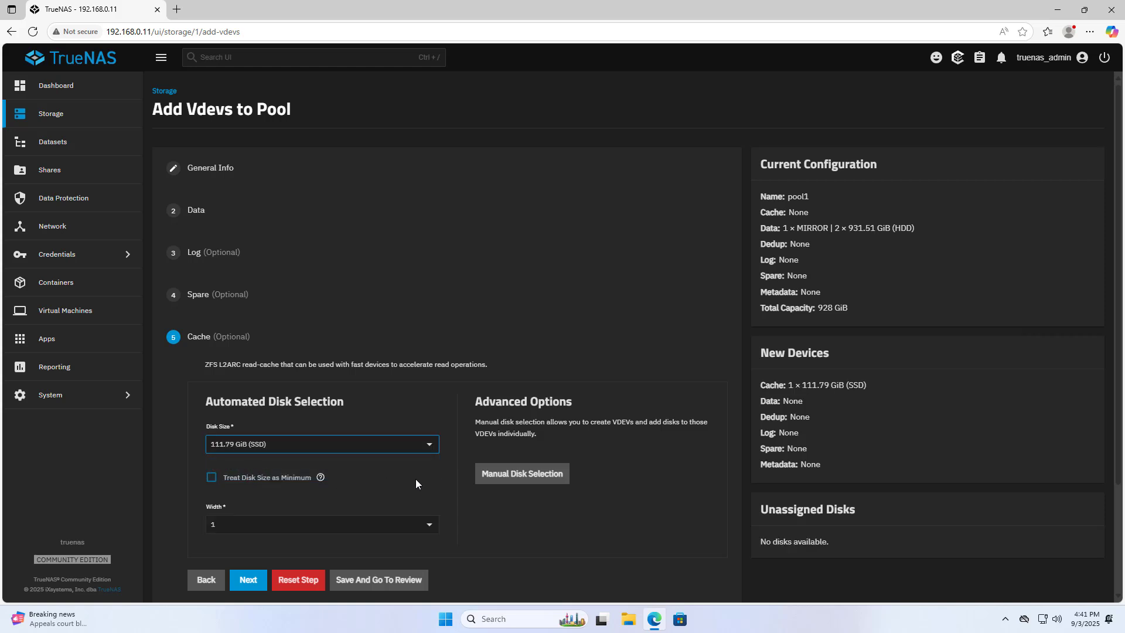
left_click(368, 580)
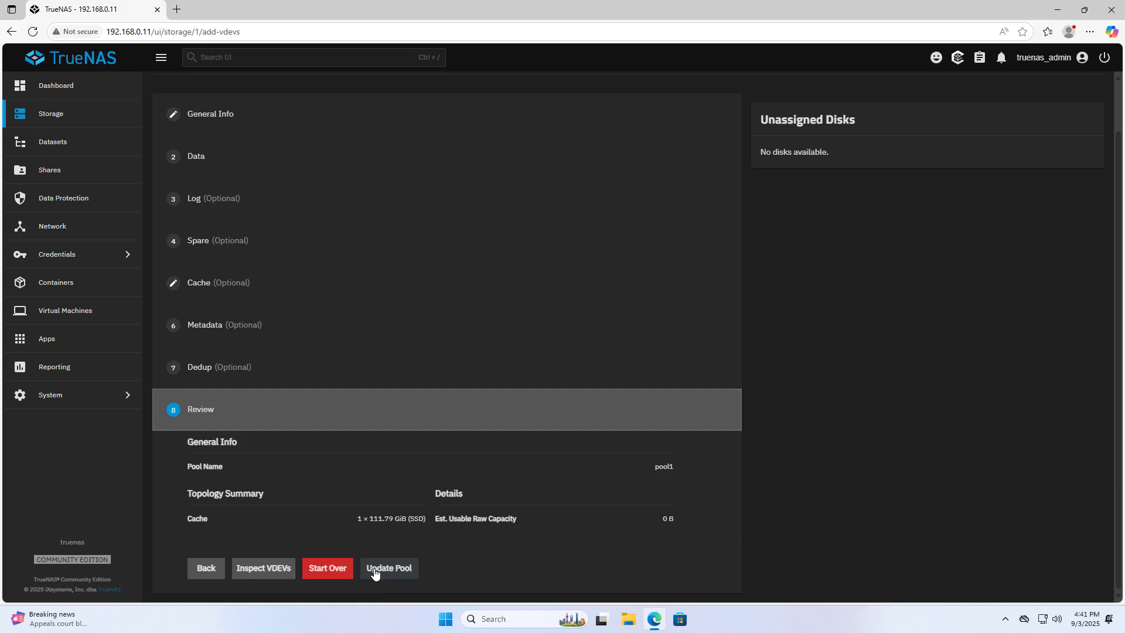
Confirm disk erasure and update pool1, showing the 1 × 111.79 GiB cache VDEV on the dashboard
left_click(393, 571)
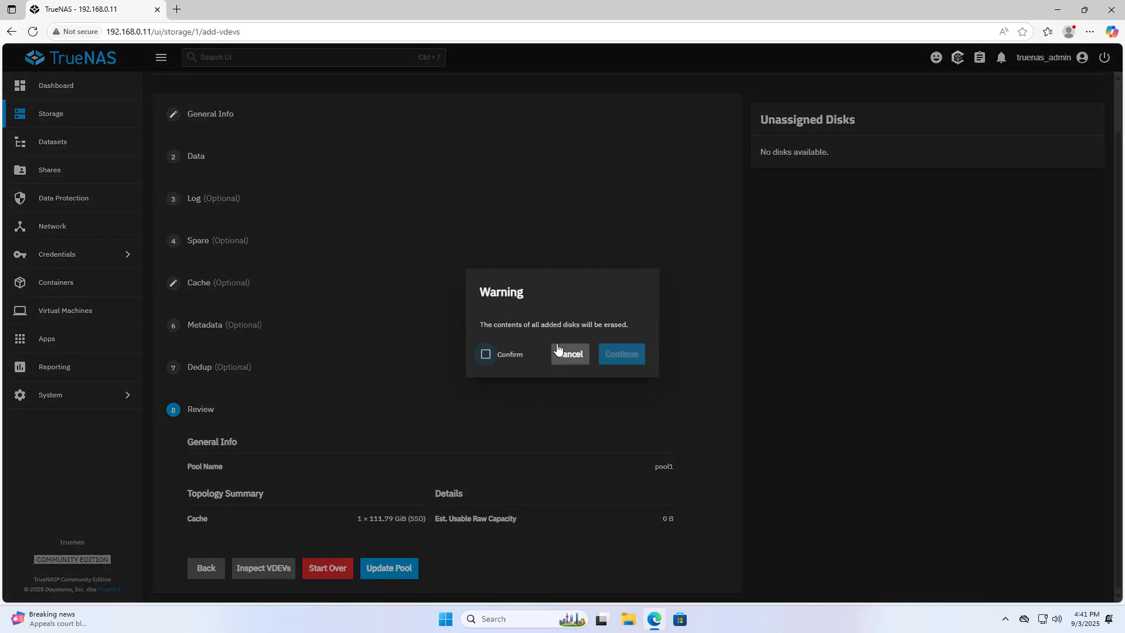
left_click(486, 354)
left_click(635, 358)
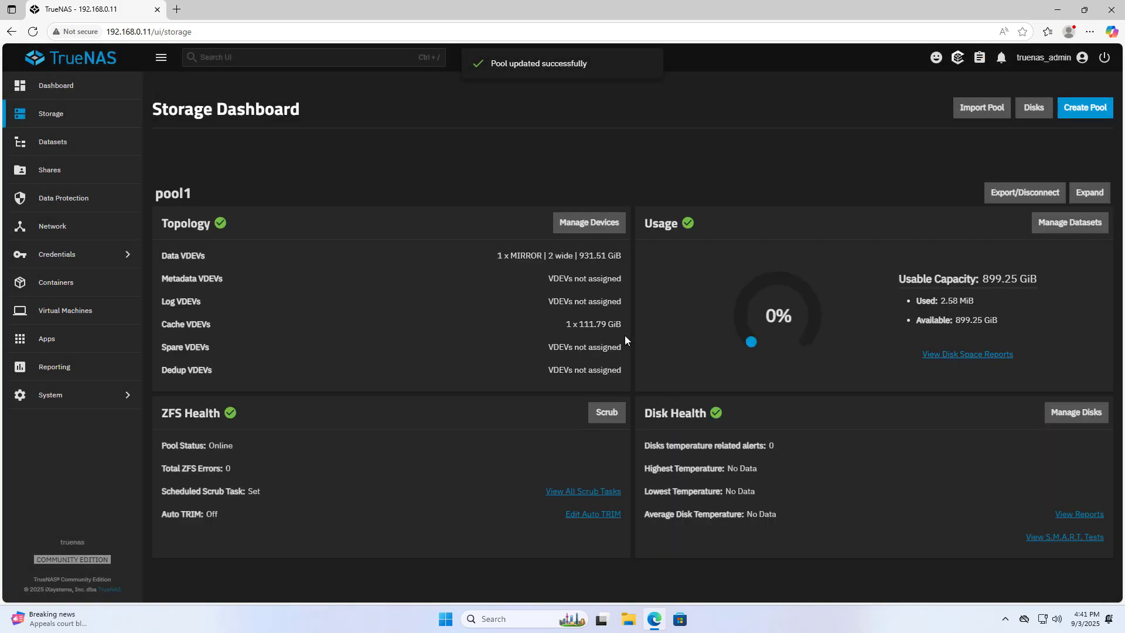
left_click_drag(624, 326, 200, 334)
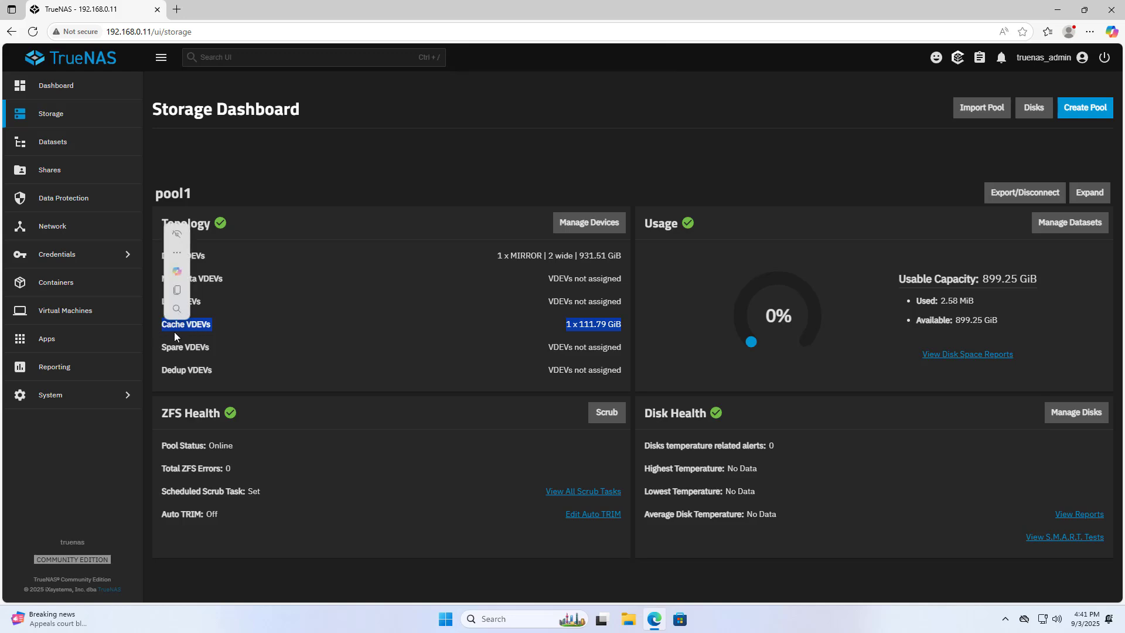